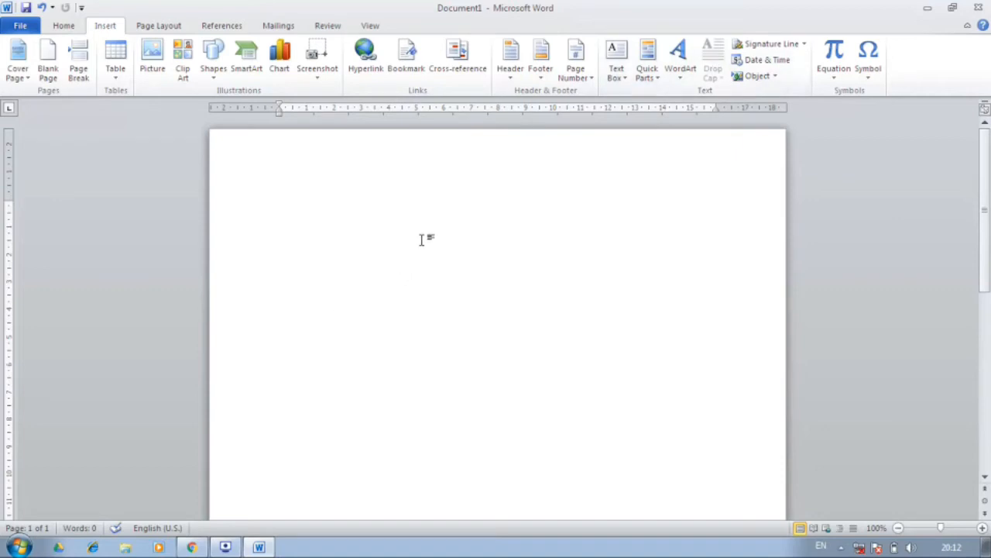
# Fill the blank document with sample paragraphs using the =rand() function
pyautogui.write('=ran')
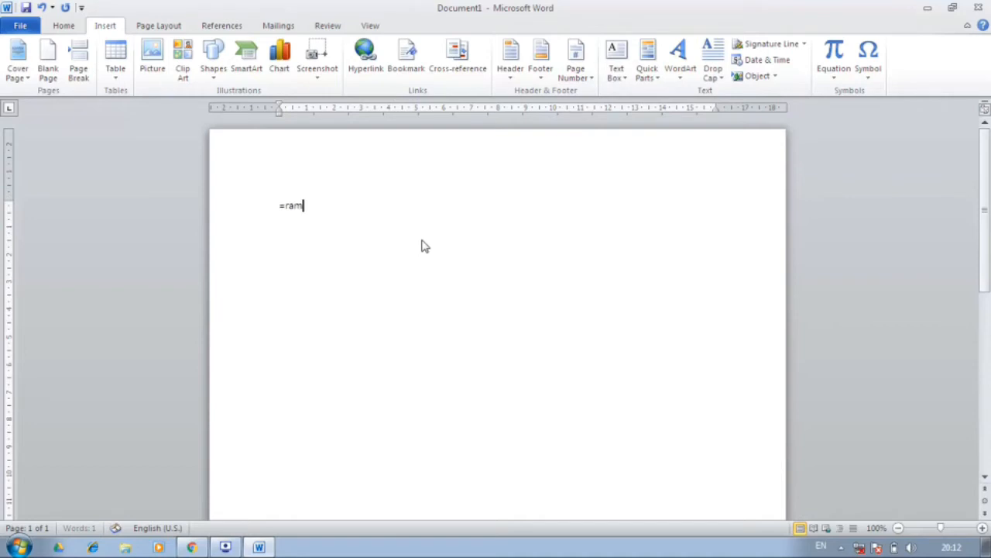
pyautogui.press('BackSpace')
pyautogui.write('nd()')
pyautogui.press('Return')
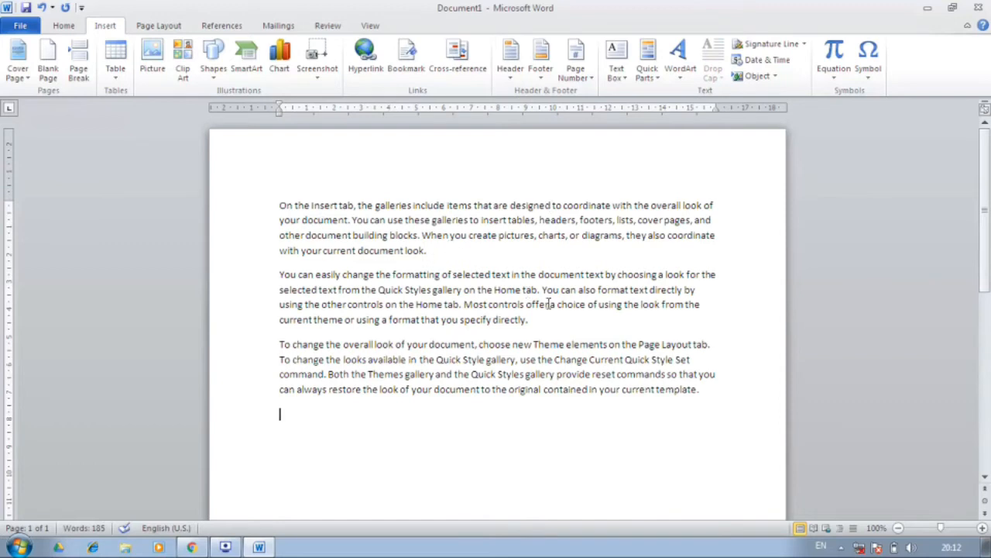
pyautogui.click(410, 221)
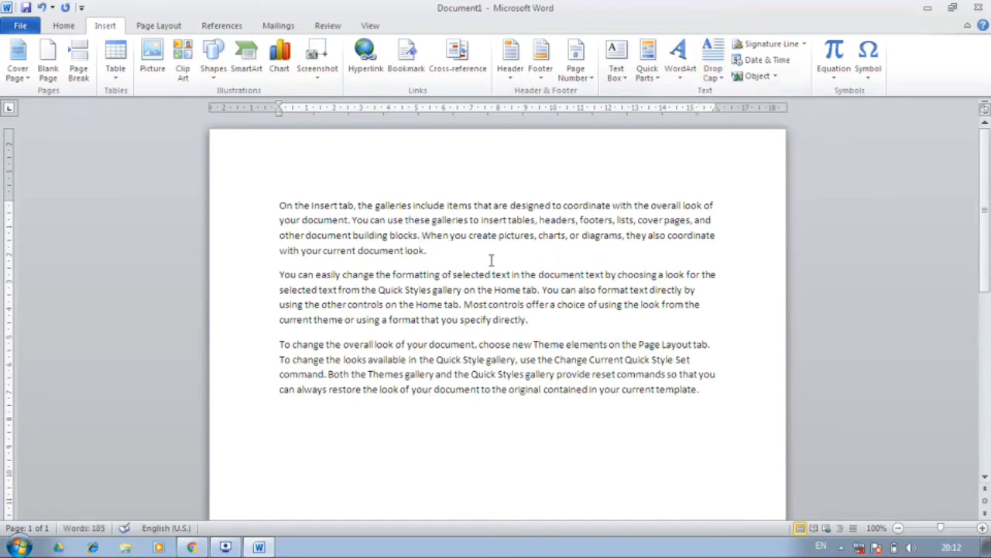
# Zoom the document in to 170% and go back to the start of the sample text
pyautogui.moveTo(259, 200); pyautogui.dragTo(509, 391)
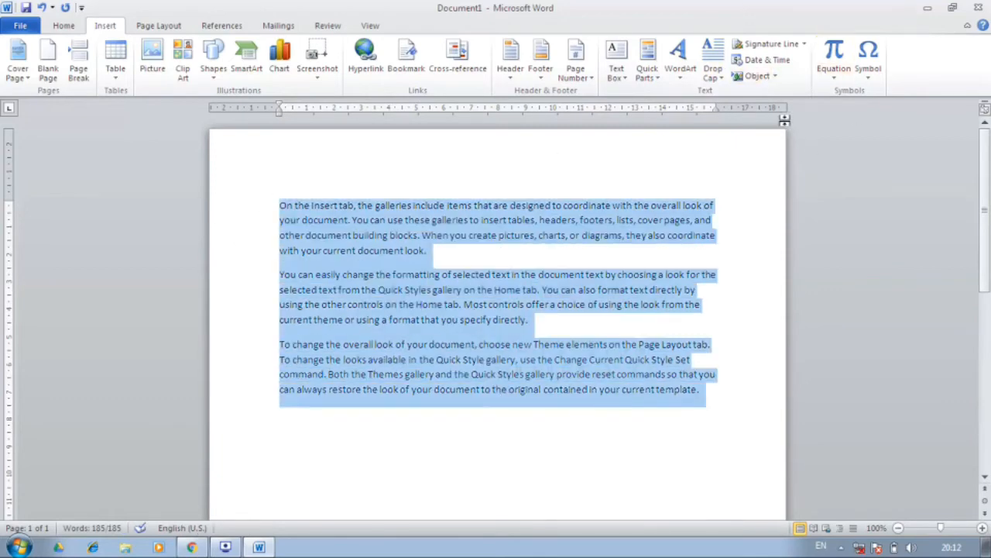
pyautogui.click(982, 527)
pyautogui.click(982, 528)
pyautogui.click(982, 527)
pyautogui.click(983, 527)
pyautogui.click(982, 528)
pyautogui.click(982, 528)
pyautogui.click(983, 527)
pyautogui.scroll(6, 458, 381)
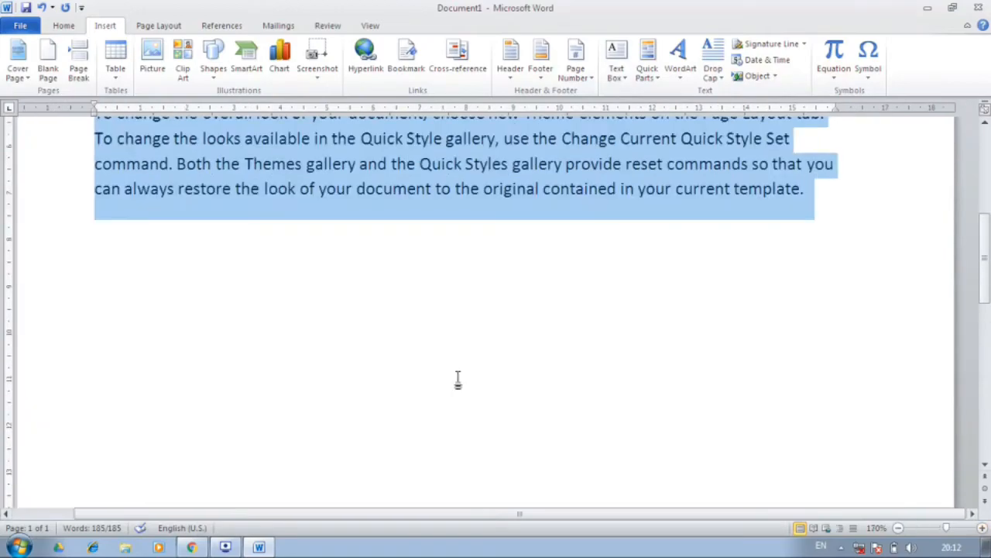
pyautogui.click(507, 293)
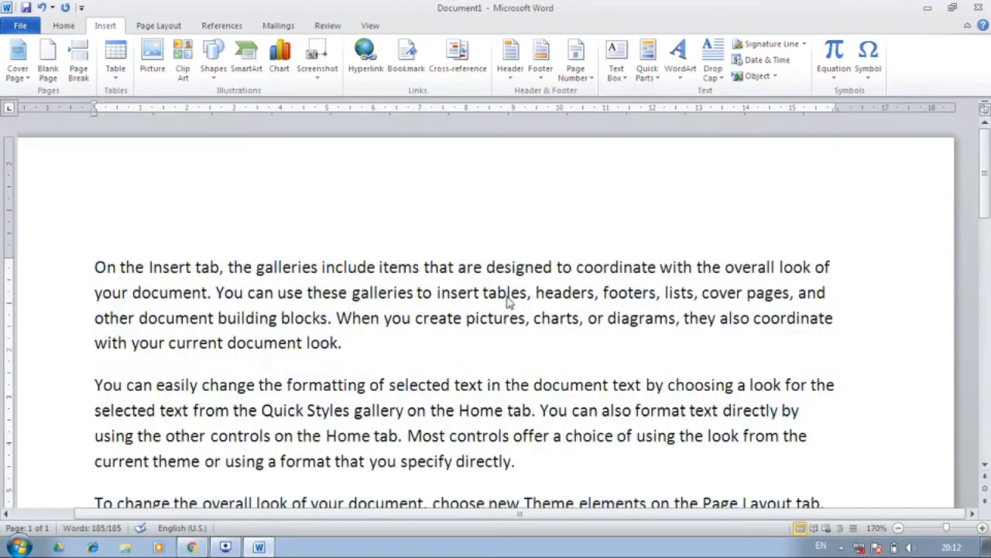
# Apply a Dropped drop cap to the first letter of the opening paragraph
pyautogui.scroll(-2, 237, 361)
pyautogui.scroll(-2, 216, 359)
pyautogui.scroll(4, 284, 298)
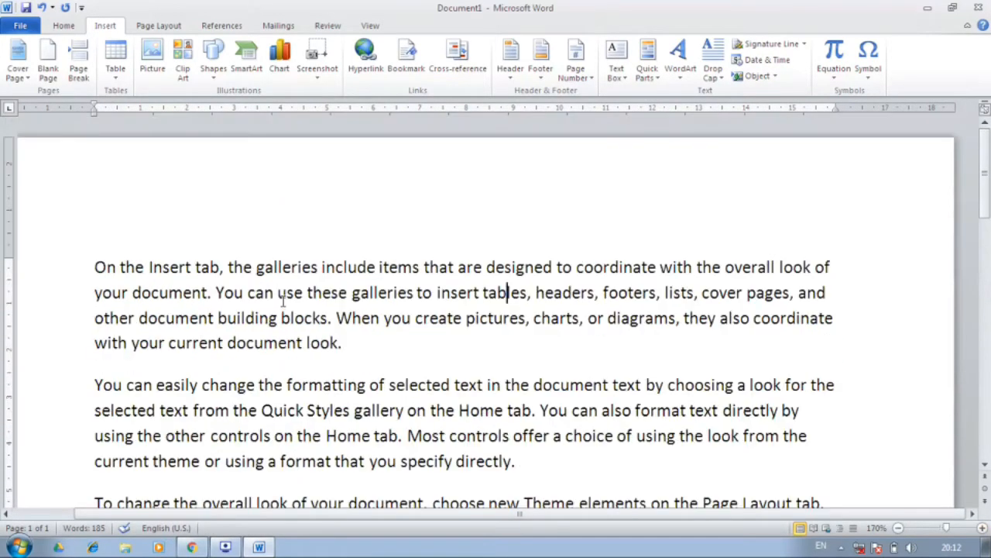
pyautogui.scroll(-4, 284, 299)
pyautogui.scroll(4, 284, 298)
pyautogui.click(724, 77)
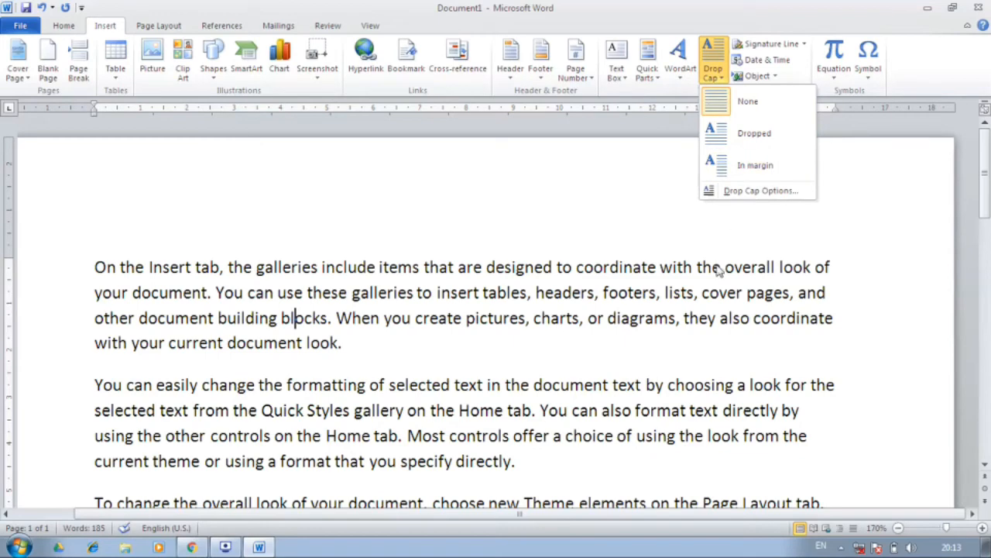
pyautogui.click(751, 145)
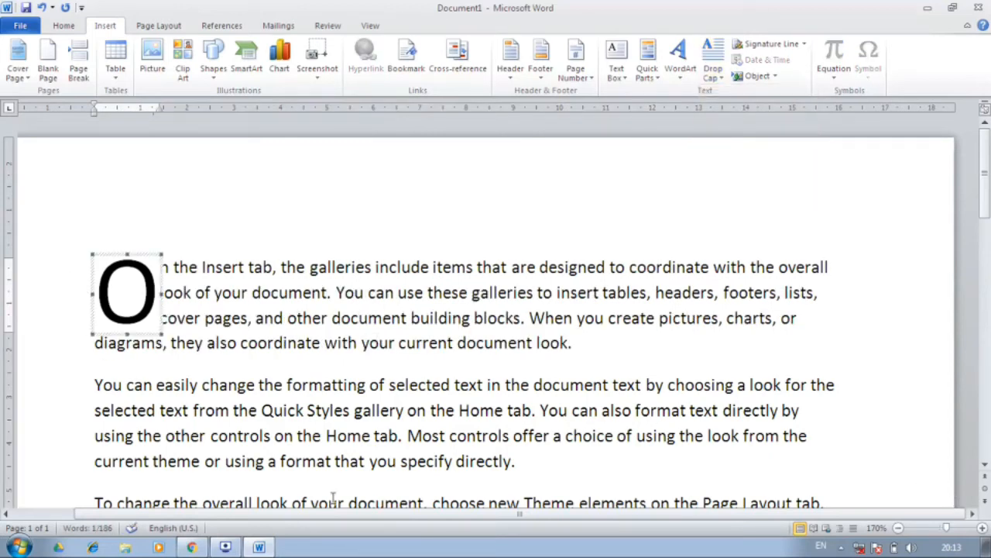
pyautogui.click(317, 514)
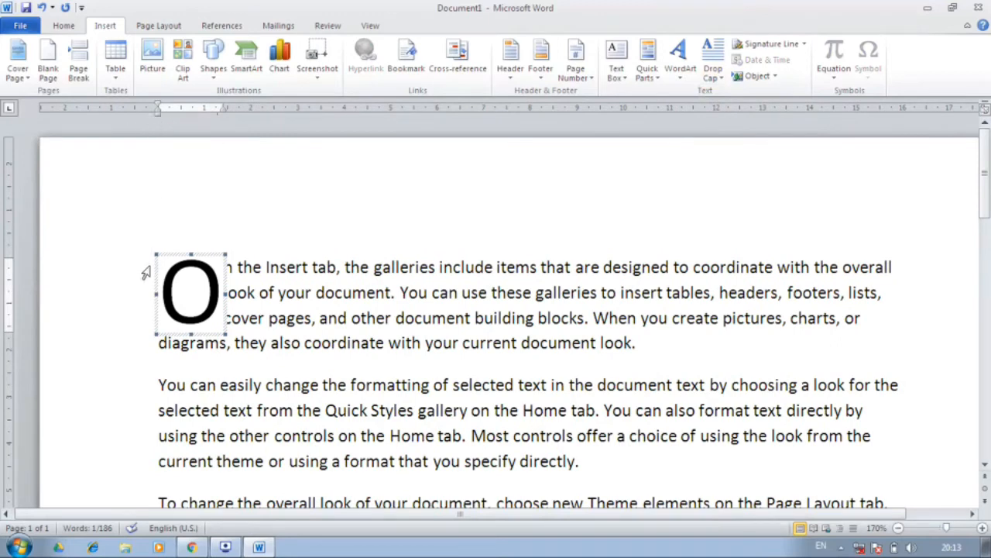
pyautogui.click(375, 266)
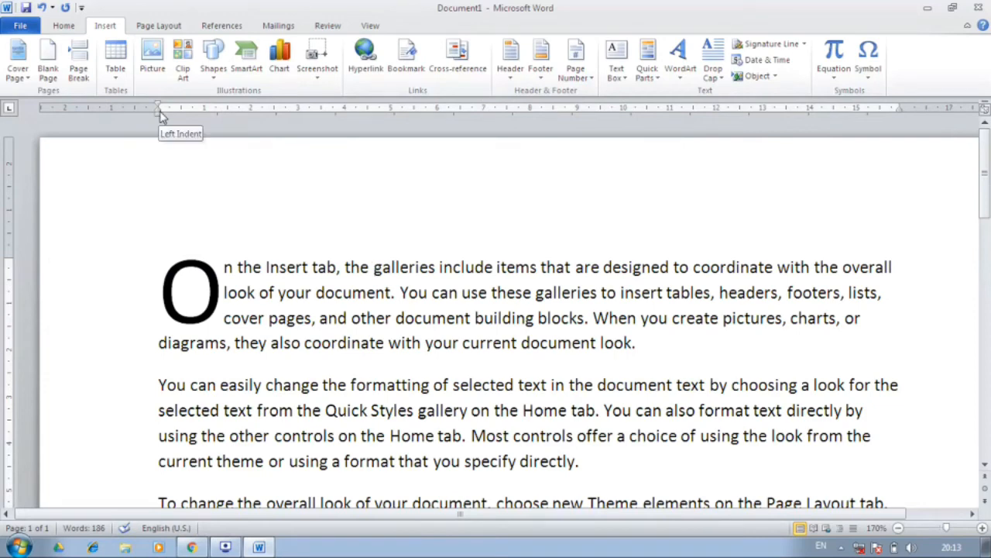
# Remove the opening paragraph's drop cap and reapply it in the Dropped position
pyautogui.click(233, 271)
pyautogui.click(713, 62)
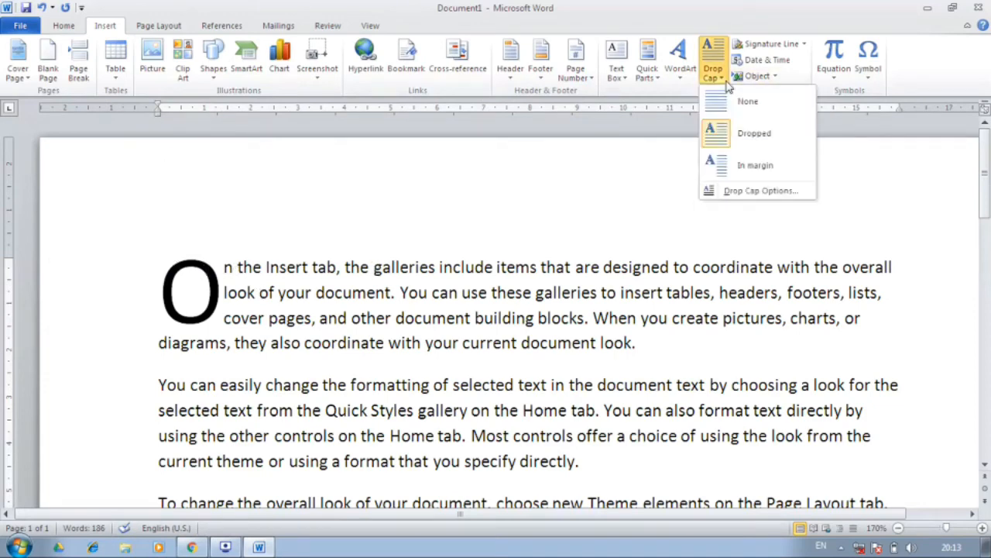
pyautogui.click(759, 137)
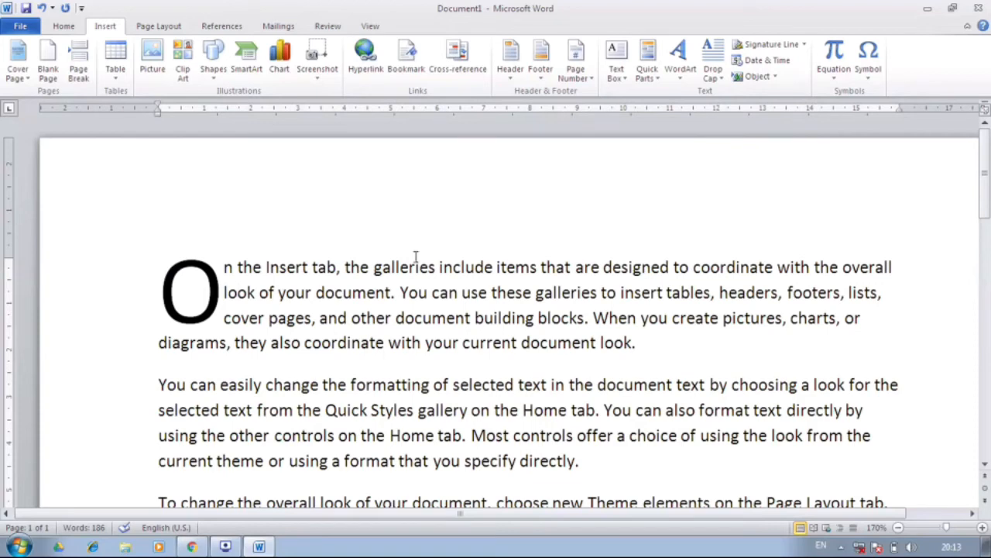
pyautogui.click(716, 86)
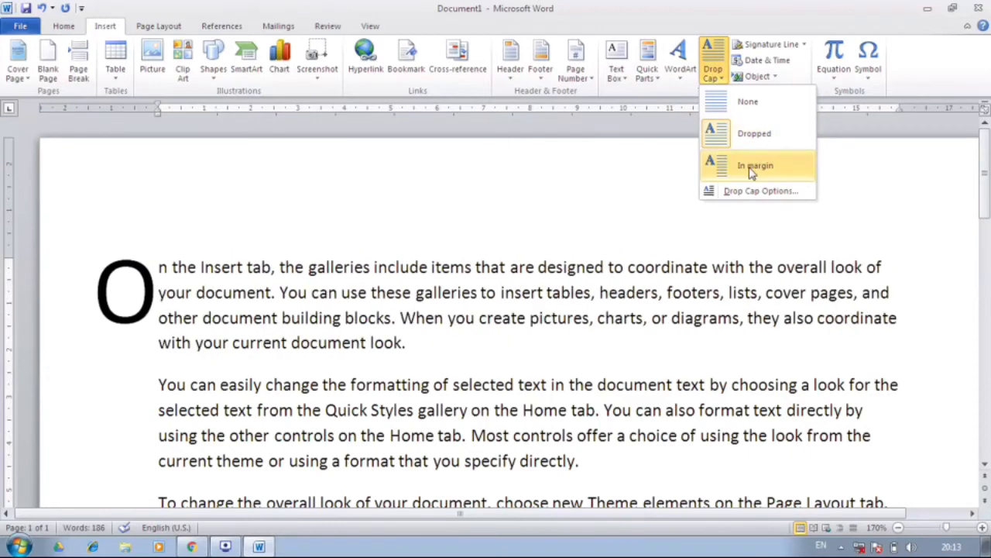
pyautogui.click(731, 105)
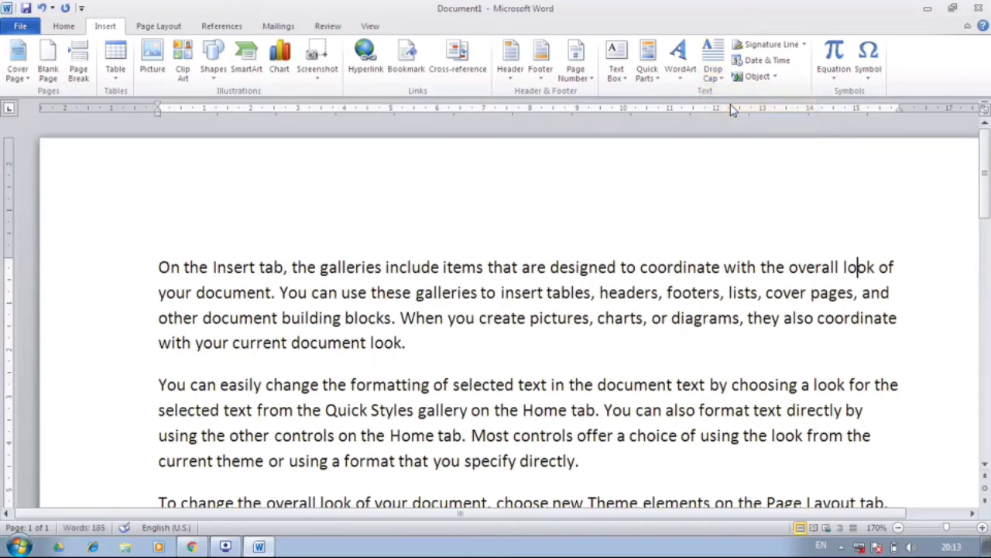
pyautogui.click(727, 77)
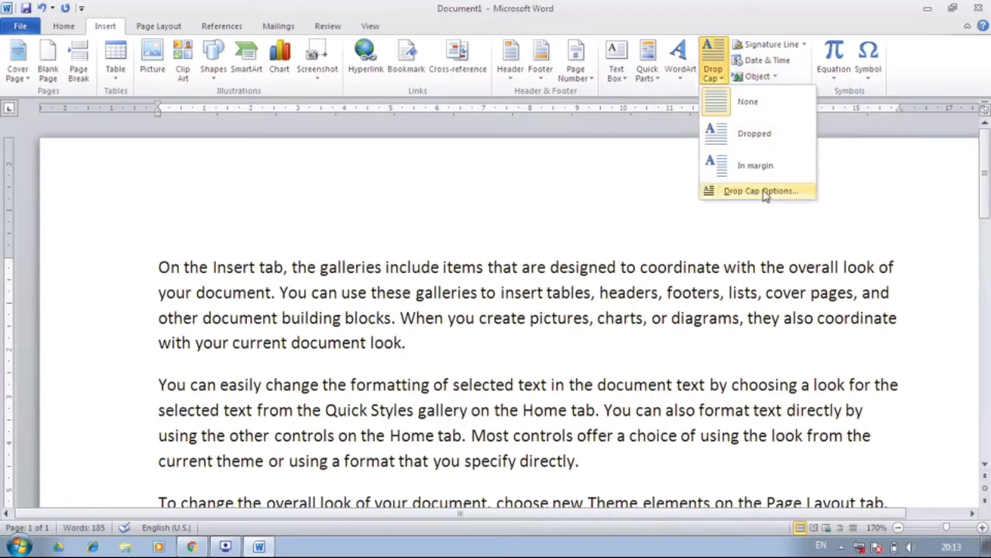
pyautogui.click(753, 138)
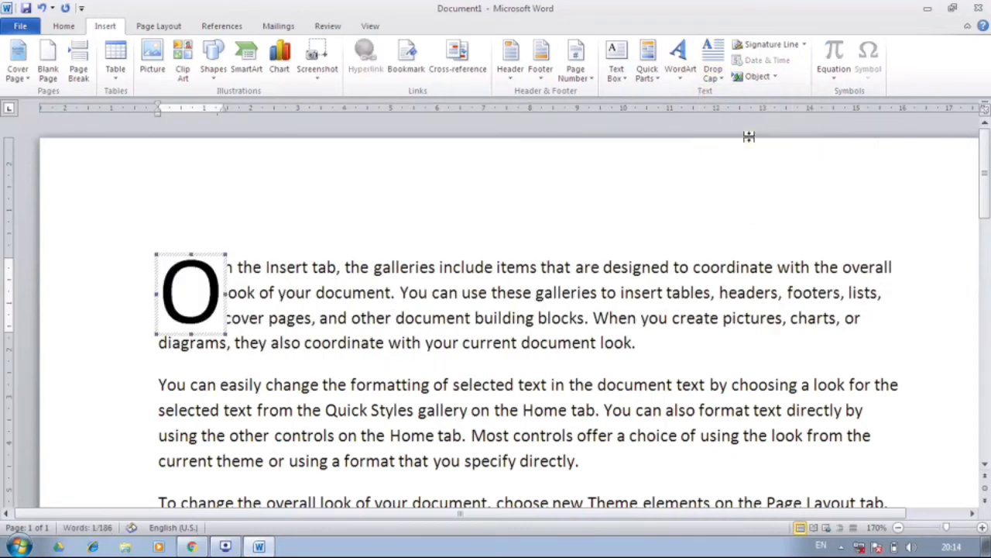
# Keep the drop cap's position as Dropped and set its font to Baskerville Old Face in the drop cap options
pyautogui.click(720, 80)
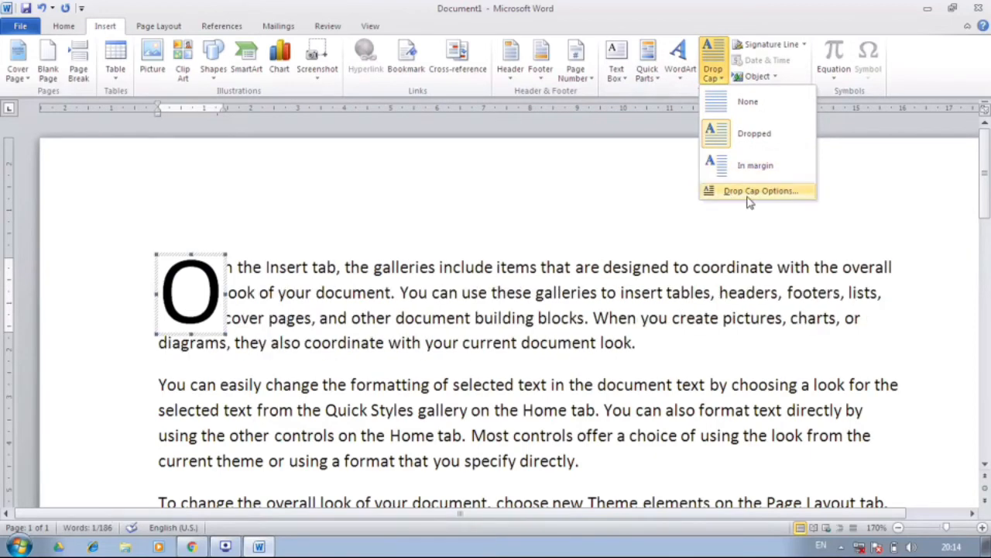
pyautogui.click(748, 198)
pyautogui.moveTo(497, 166); pyautogui.dragTo(553, 124)
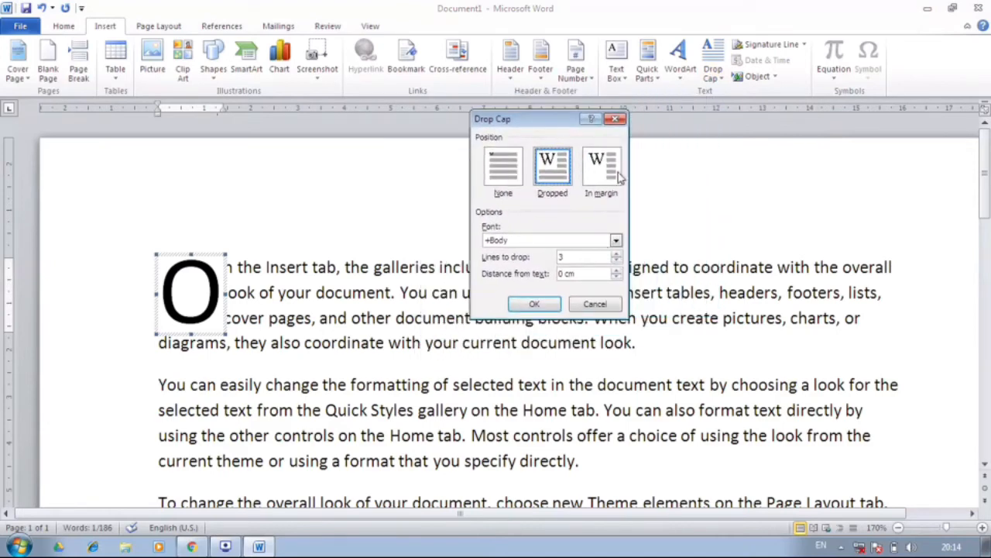
pyautogui.click(502, 180)
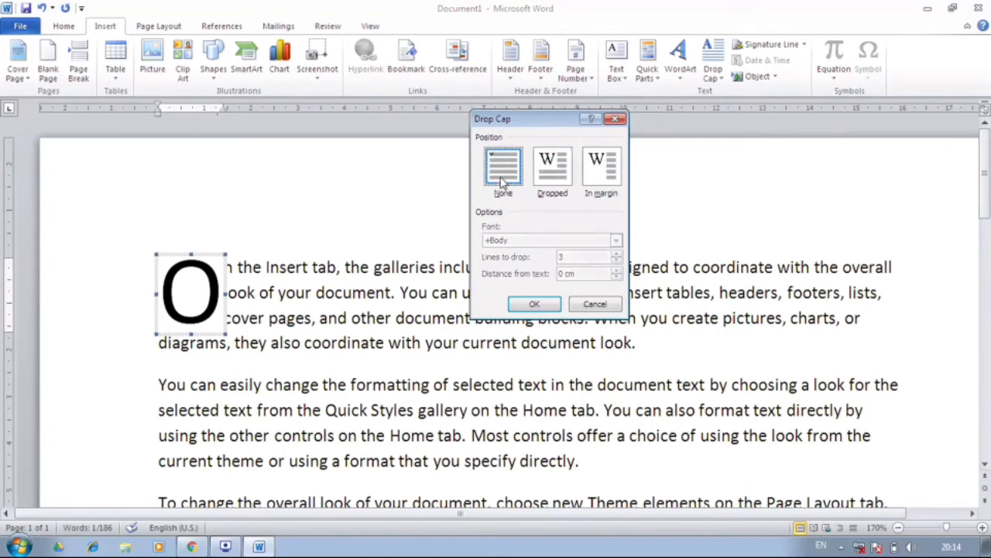
pyautogui.click(562, 180)
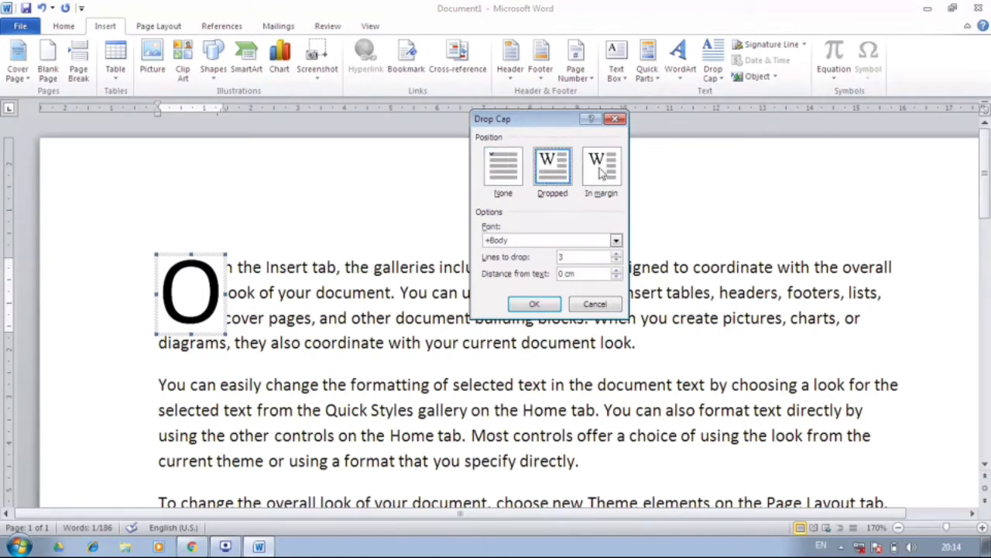
pyautogui.click(601, 172)
pyautogui.click(555, 178)
pyautogui.click(616, 240)
pyautogui.scroll(-5, 573, 268)
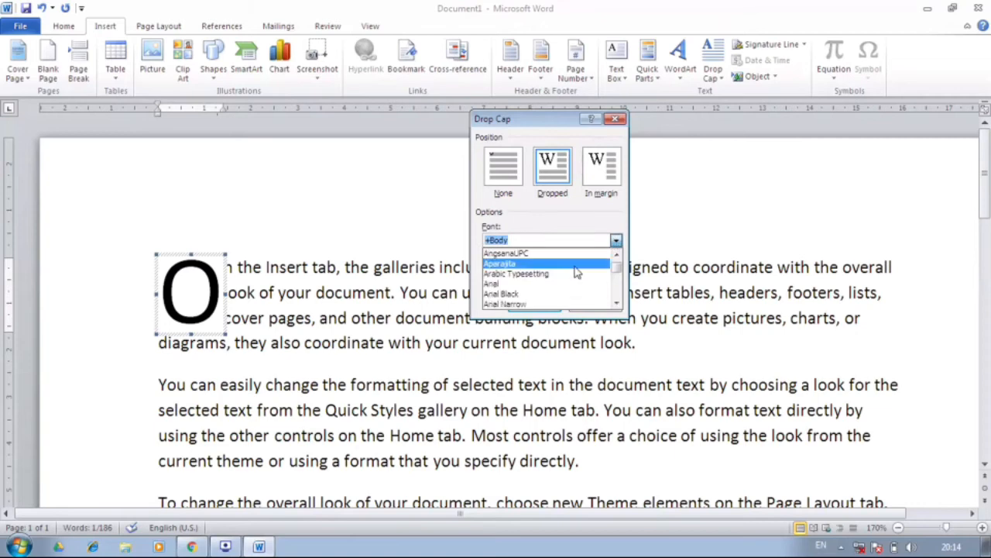
pyautogui.click(546, 275)
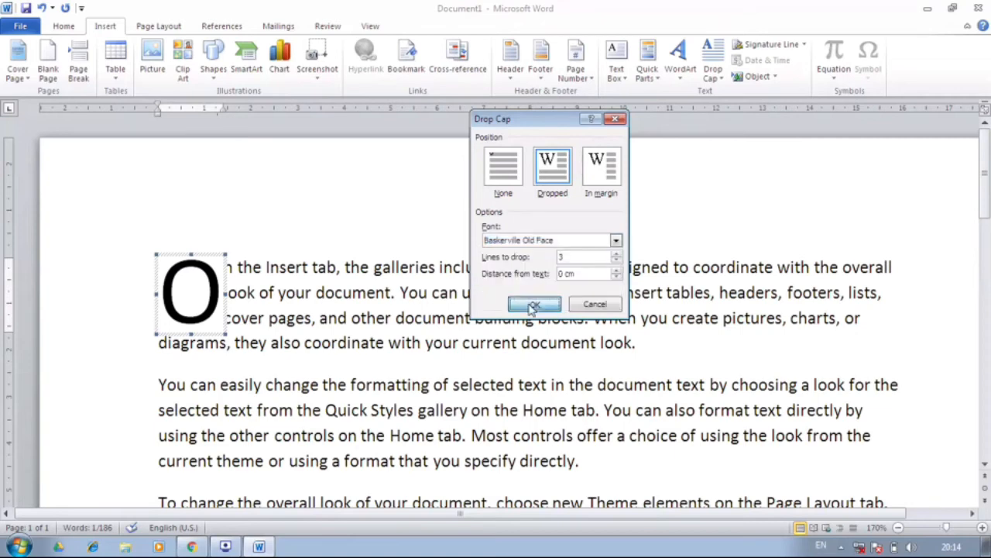
pyautogui.click(534, 304)
pyautogui.click(274, 295)
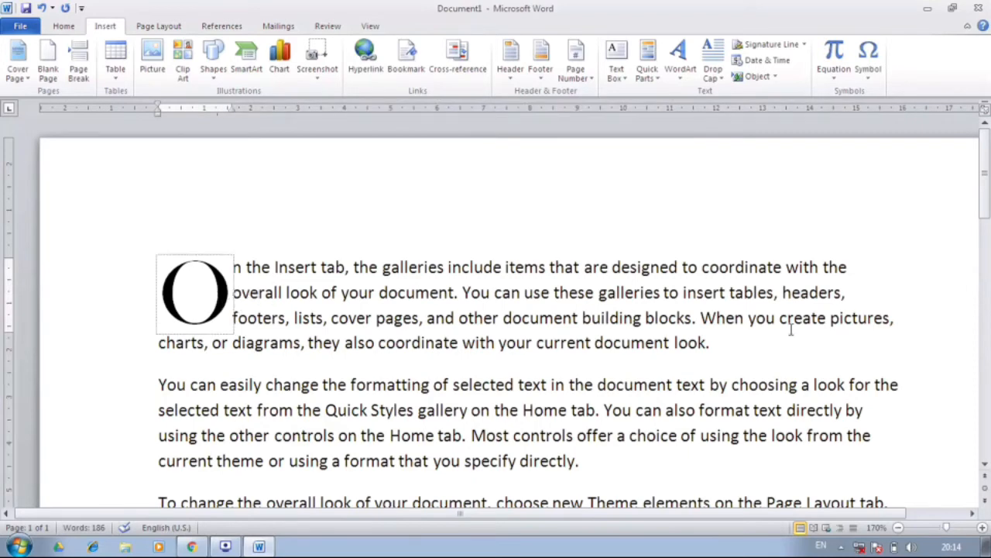
pyautogui.click(712, 64)
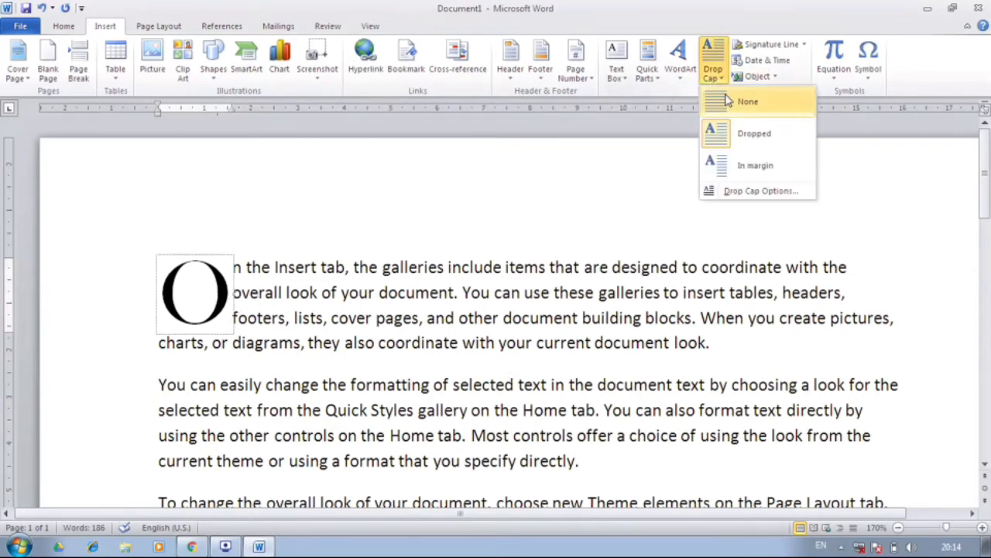
pyautogui.click(734, 191)
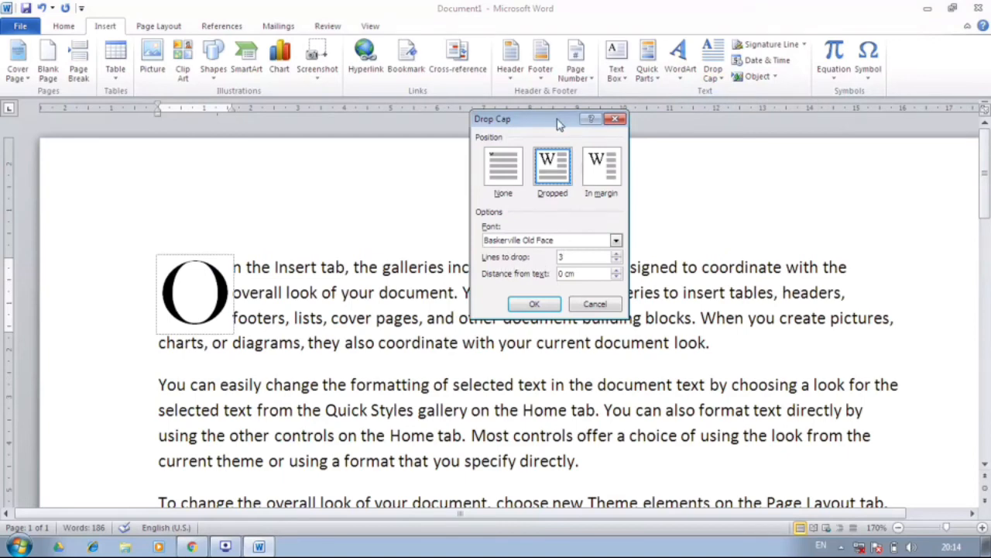
pyautogui.moveTo(559, 120); pyautogui.dragTo(692, 106)
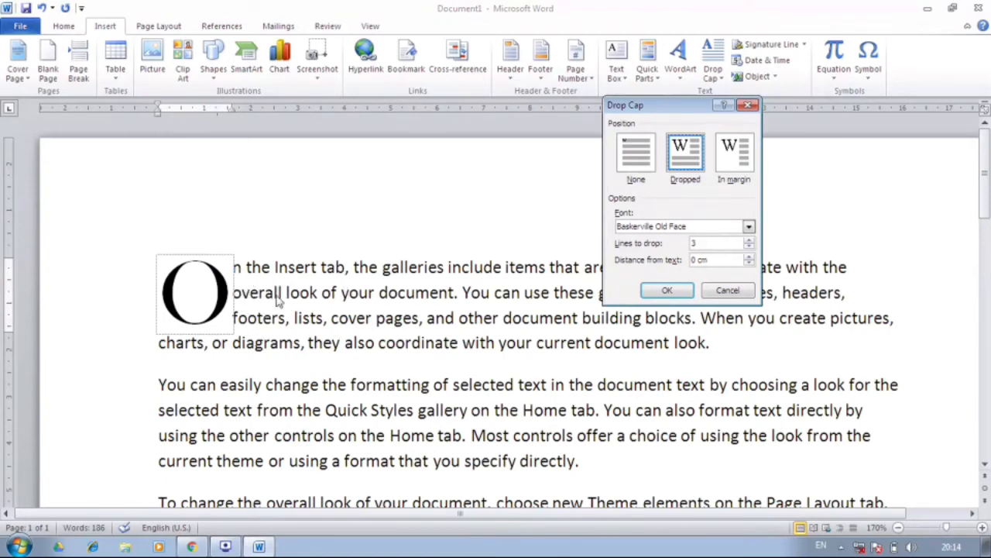
pyautogui.click(727, 289)
pyautogui.click(246, 342)
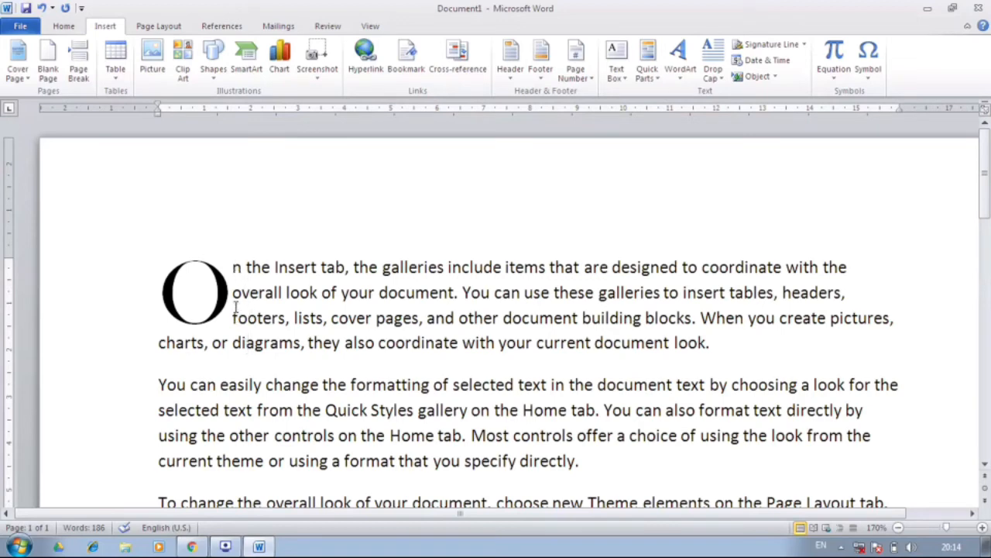
# Set the drop cap's lines to drop to 5 in the drop cap options
pyautogui.click(233, 294)
pyautogui.click(713, 66)
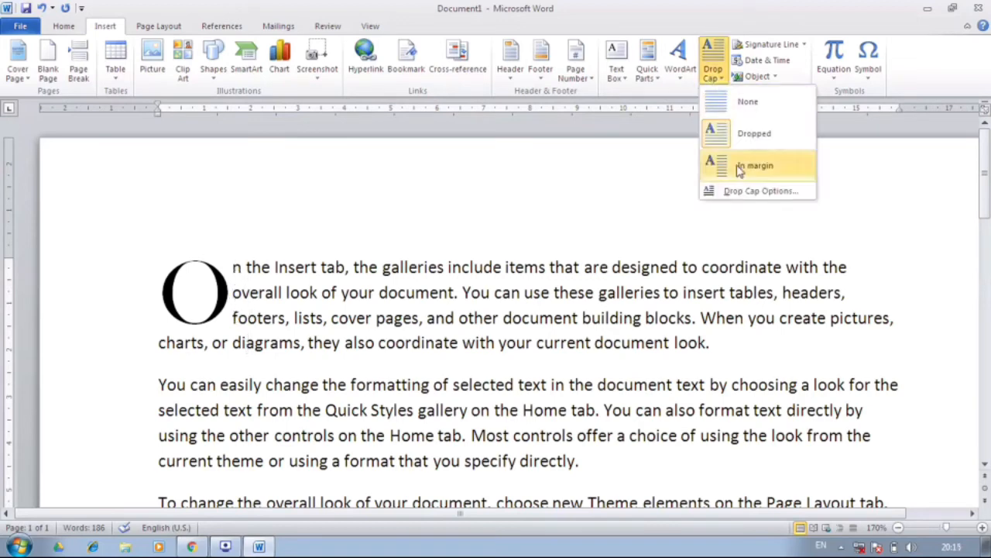
pyautogui.click(759, 191)
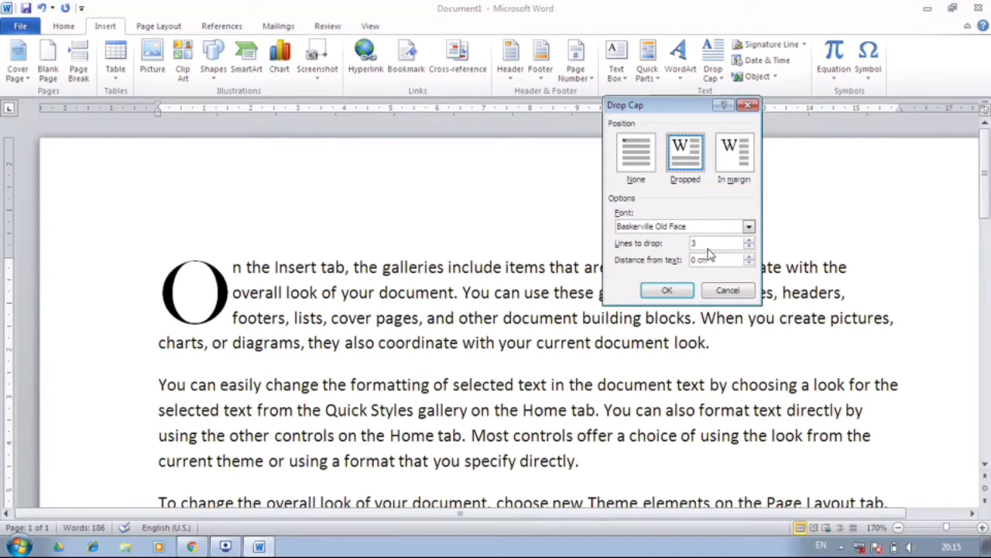
pyautogui.click(749, 241)
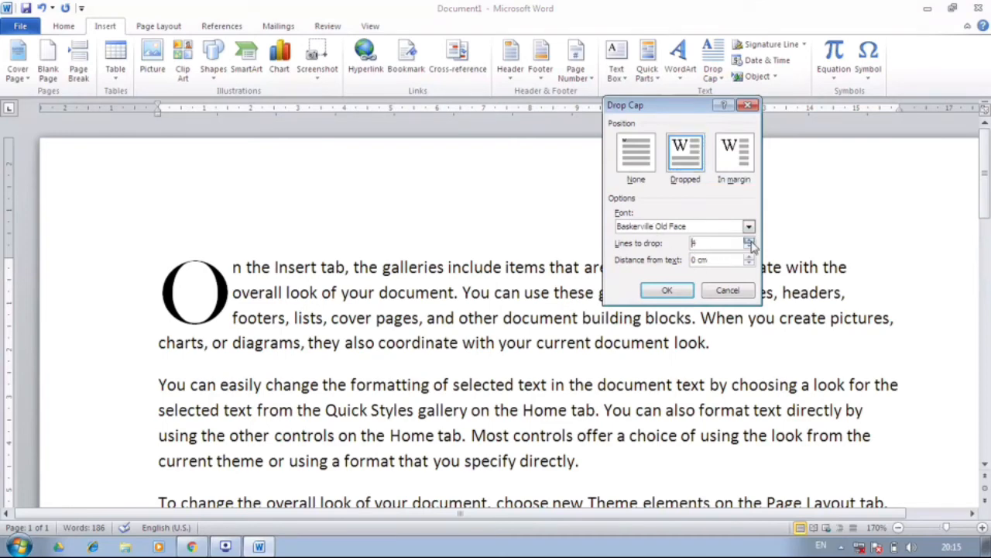
pyautogui.click(666, 291)
pyautogui.moveTo(465, 292); pyautogui.dragTo(465, 319)
pyautogui.click(402, 382)
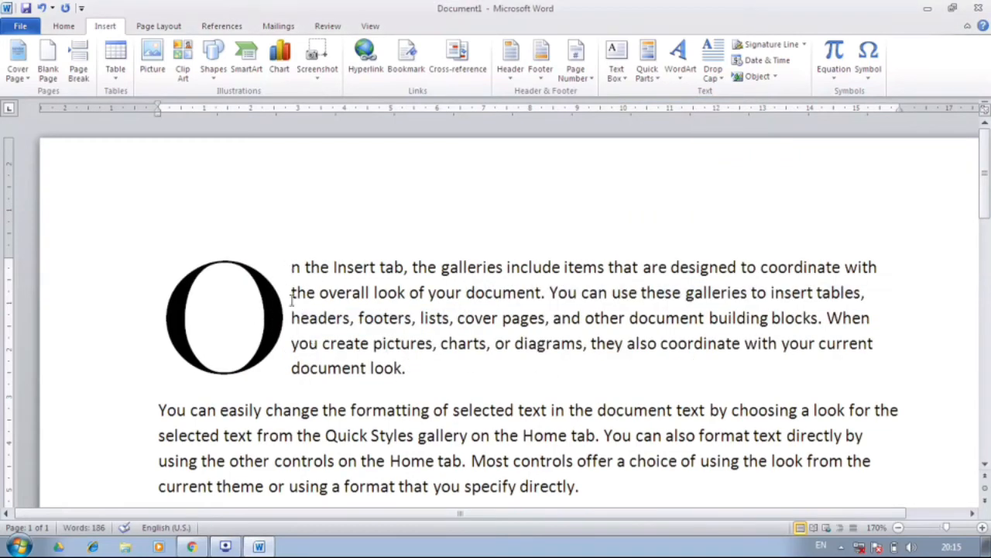
# Set the opening paragraph's drop cap to a distance from text of 1.1 cm in the drop cap options
pyautogui.click(725, 82)
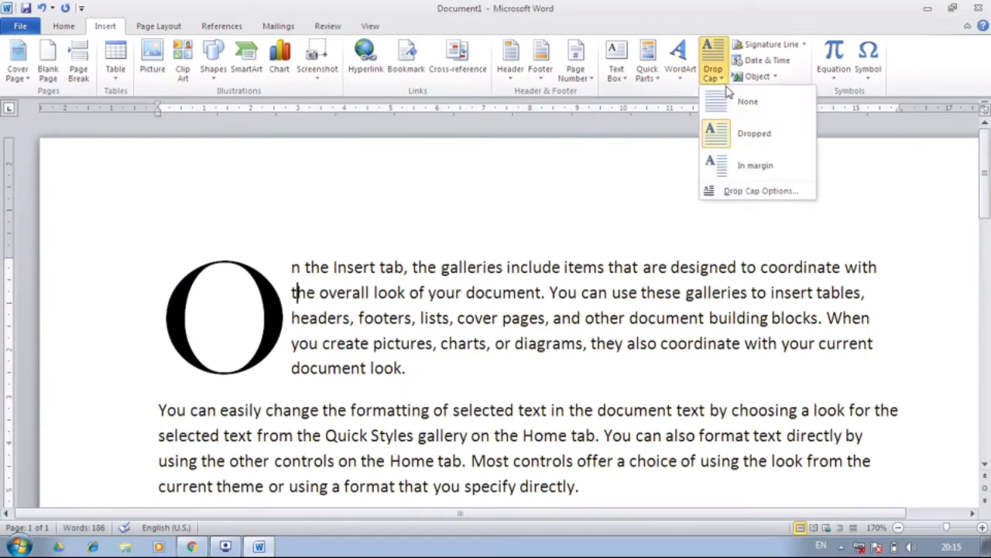
pyautogui.click(740, 194)
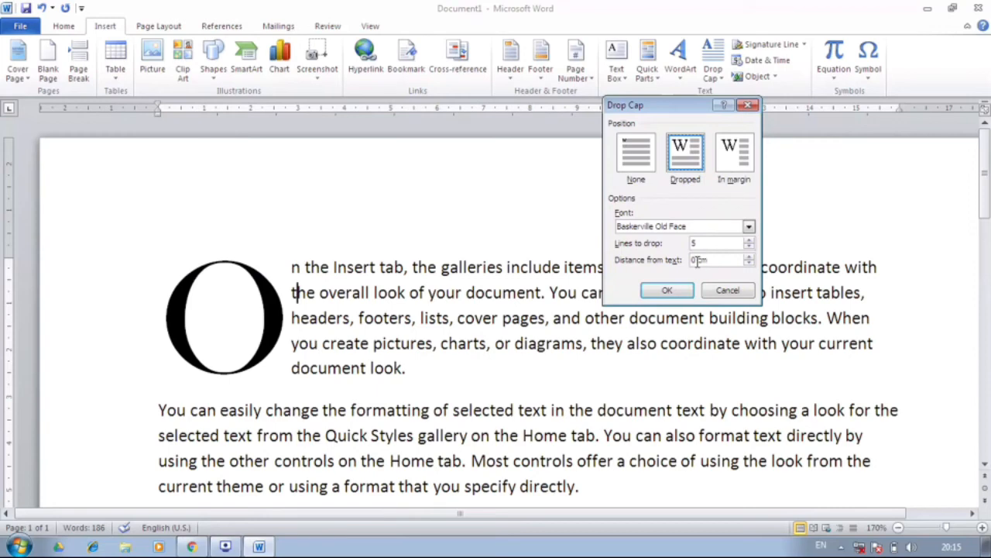
pyautogui.click(749, 257)
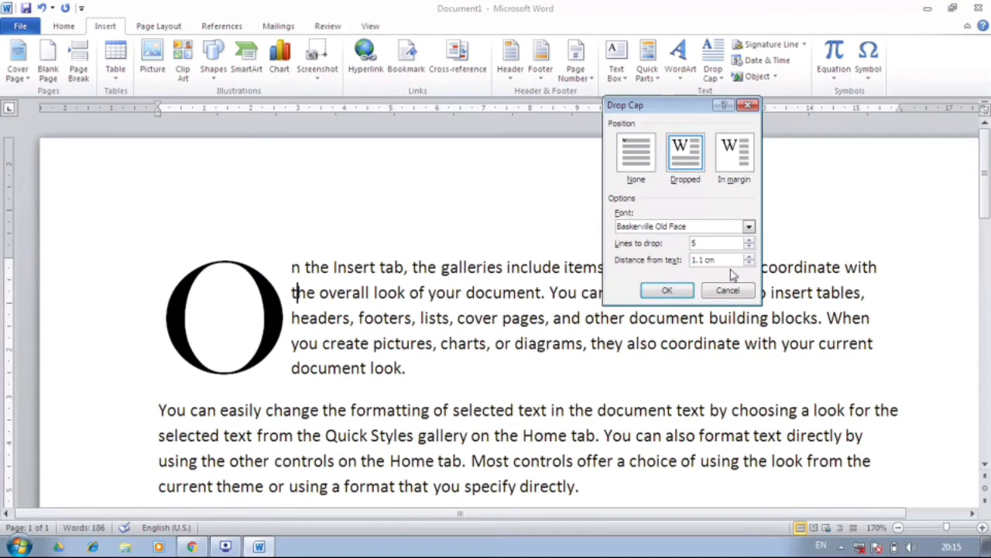
pyautogui.click(668, 292)
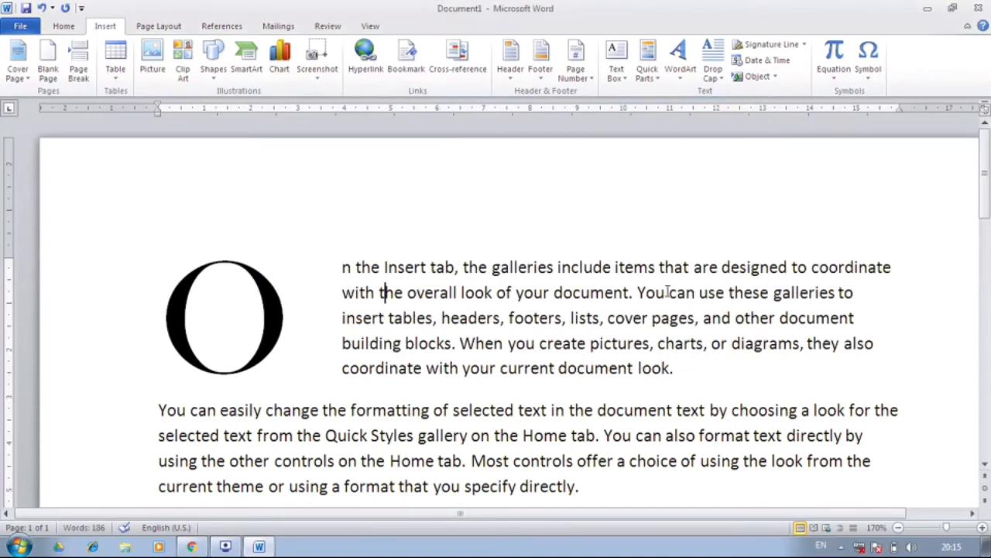
pyautogui.click(313, 288)
pyautogui.click(295, 314)
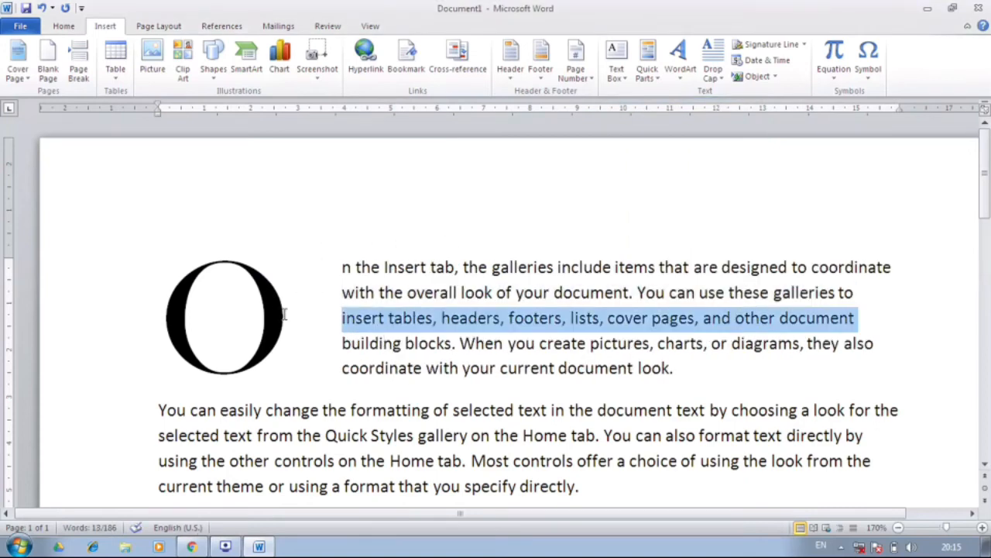
pyautogui.click(289, 313)
# Clear the drop cap's distance from text in its options, and remove the drop cap from the opening paragraph
pyautogui.click(375, 291)
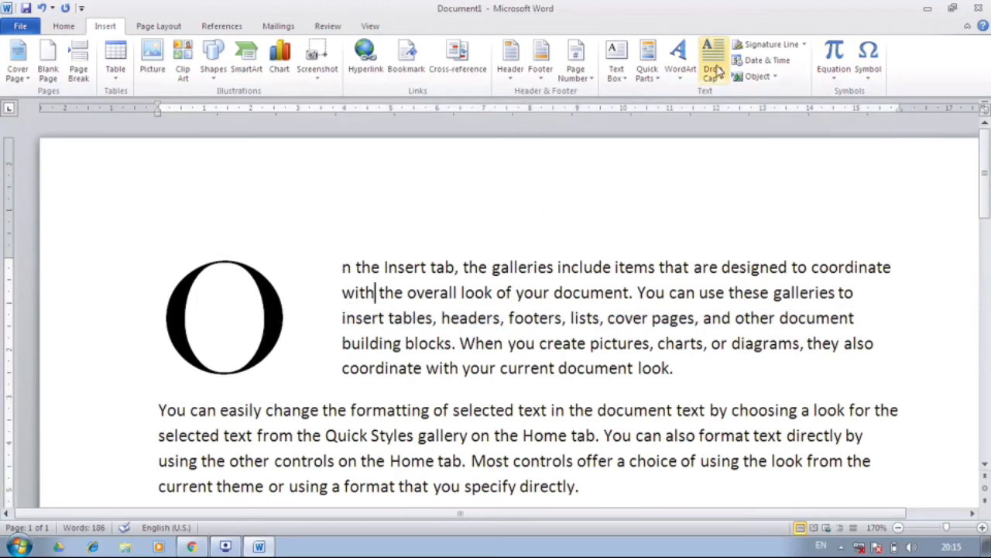
pyautogui.click(713, 71)
pyautogui.click(744, 190)
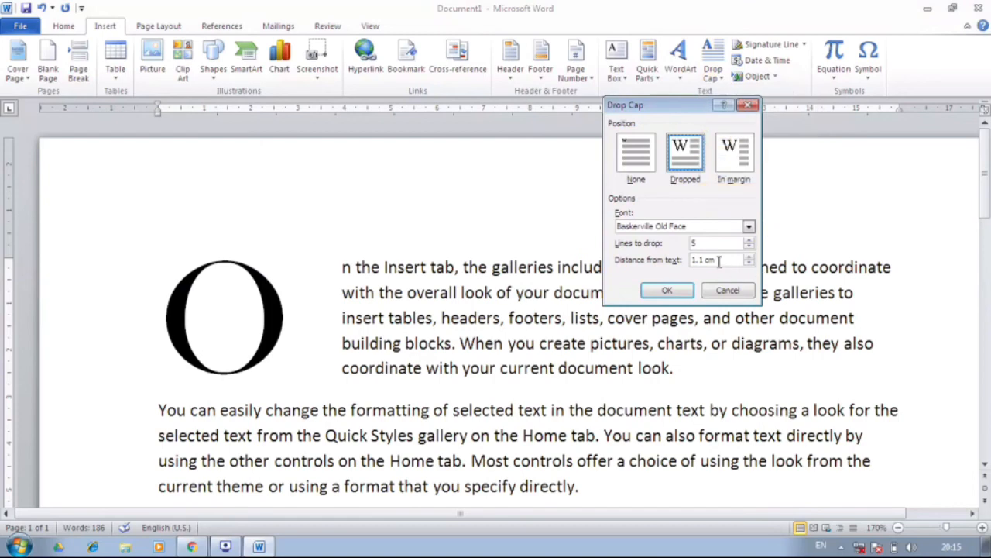
pyautogui.moveTo(706, 259); pyautogui.dragTo(690, 260)
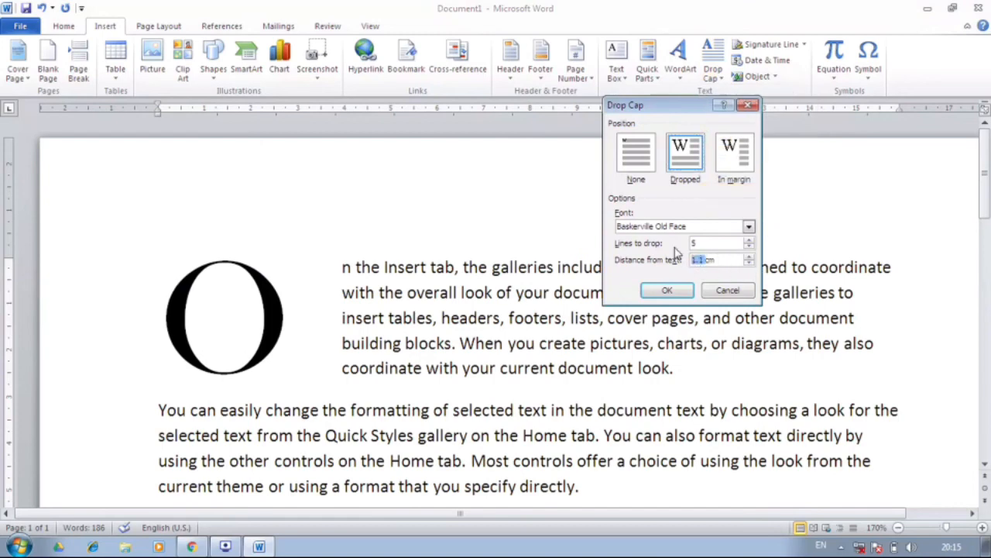
pyautogui.press('BackSpace')
pyautogui.click(687, 287)
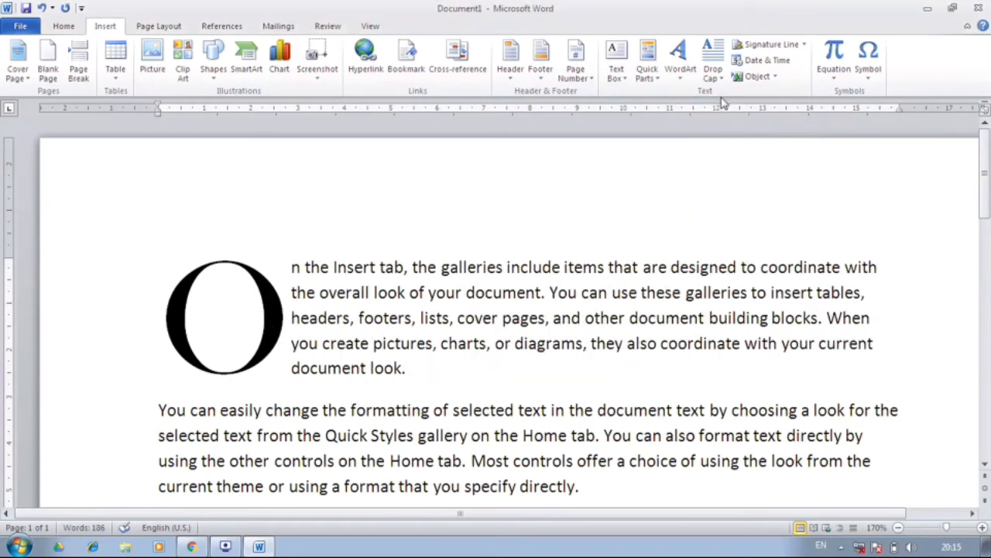
pyautogui.click(724, 62)
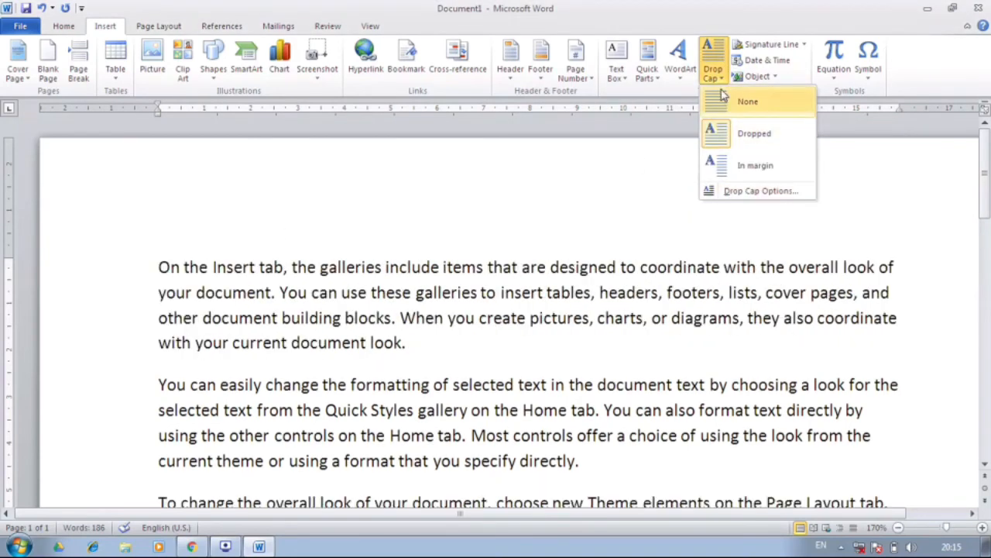
pyautogui.click(728, 97)
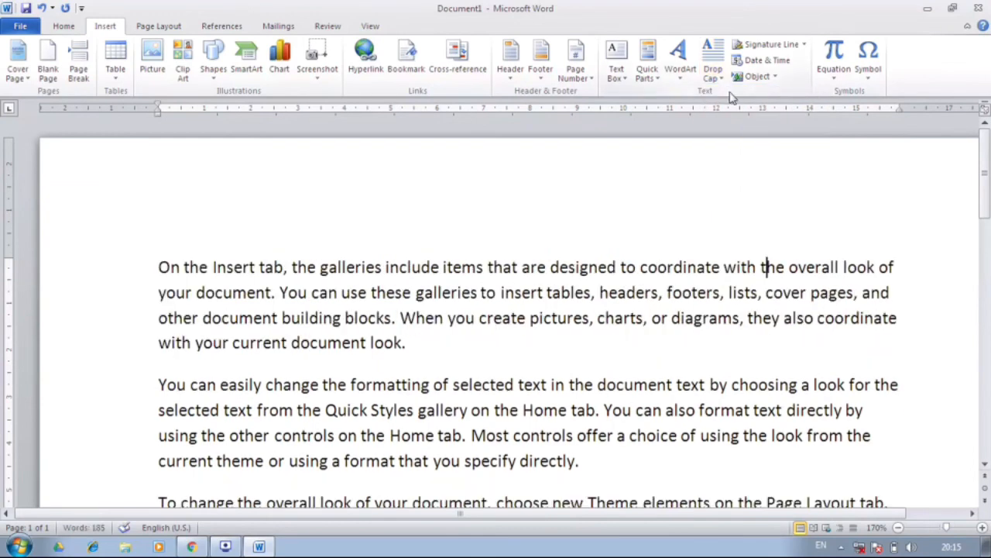
# Preview the In margin drop cap position on the opening paragraph without applying it
pyautogui.click(718, 78)
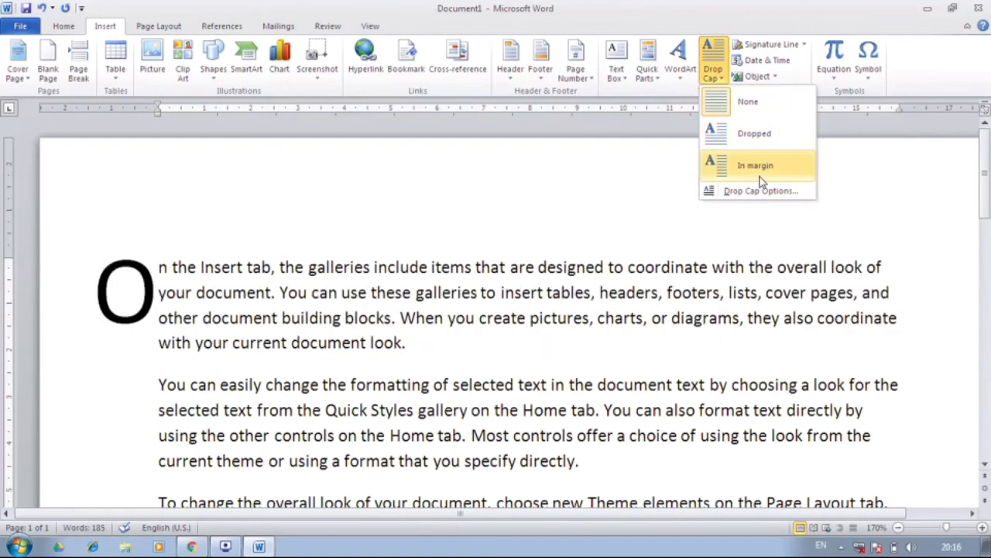
pyautogui.click(766, 277)
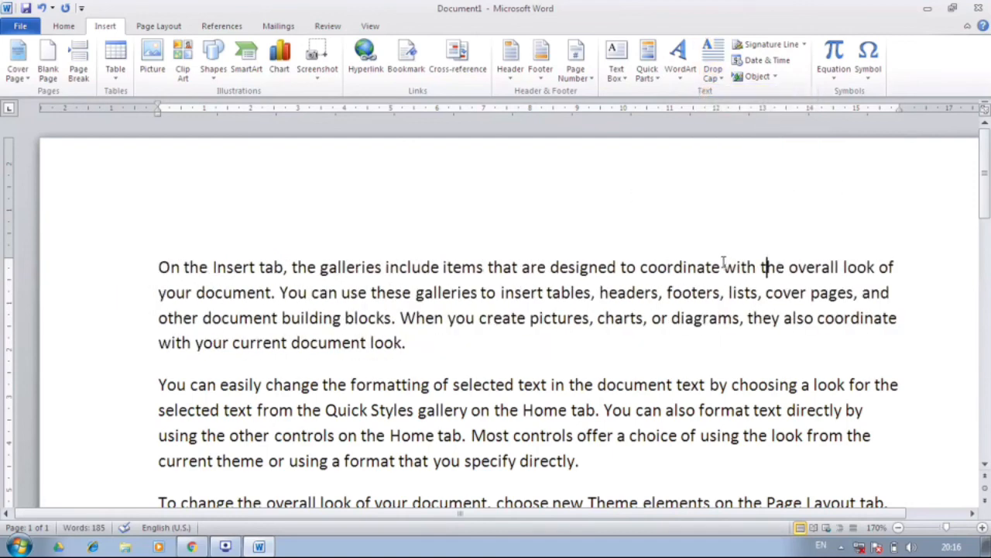
pyautogui.click(713, 70)
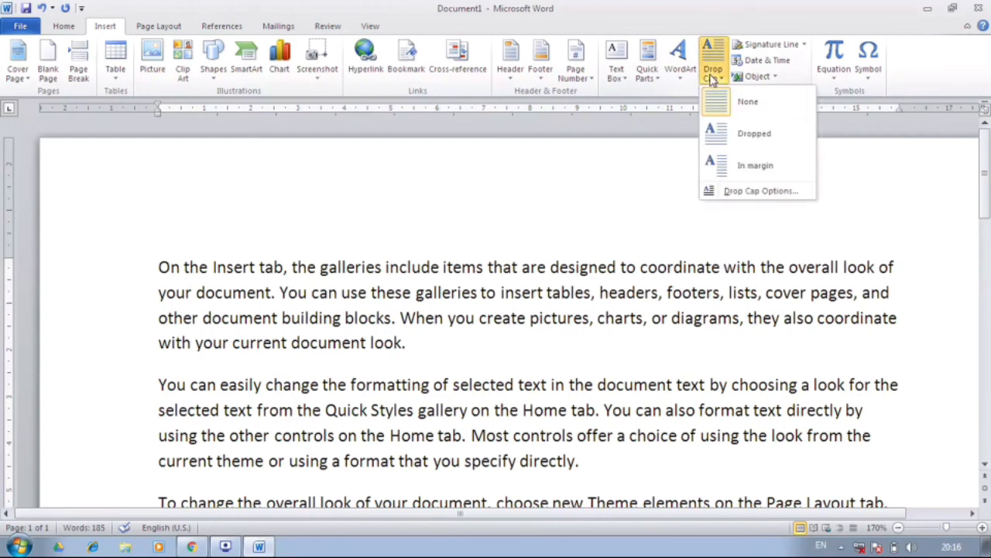
pyautogui.click(721, 301)
pyautogui.click(712, 66)
pyautogui.click(629, 319)
pyautogui.click(725, 80)
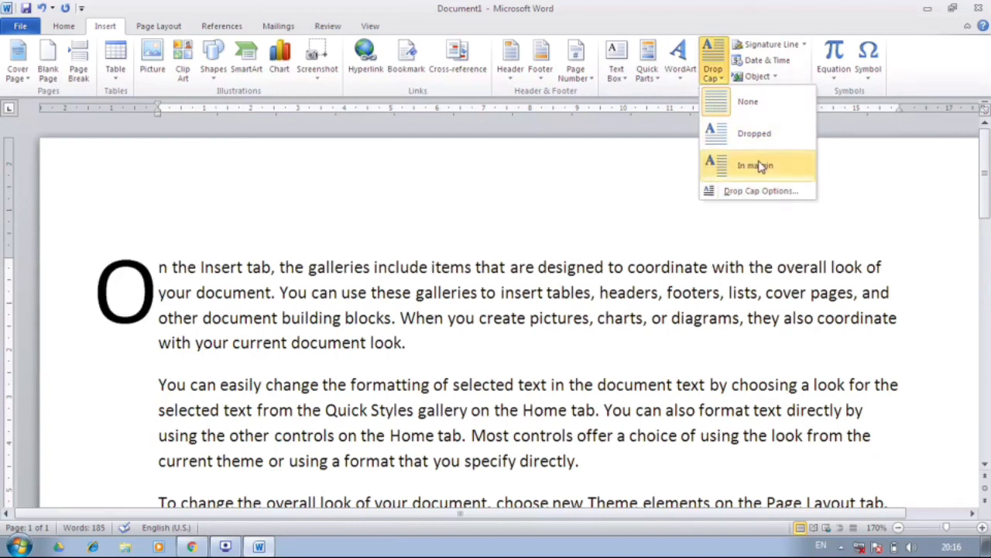
pyautogui.click(725, 271)
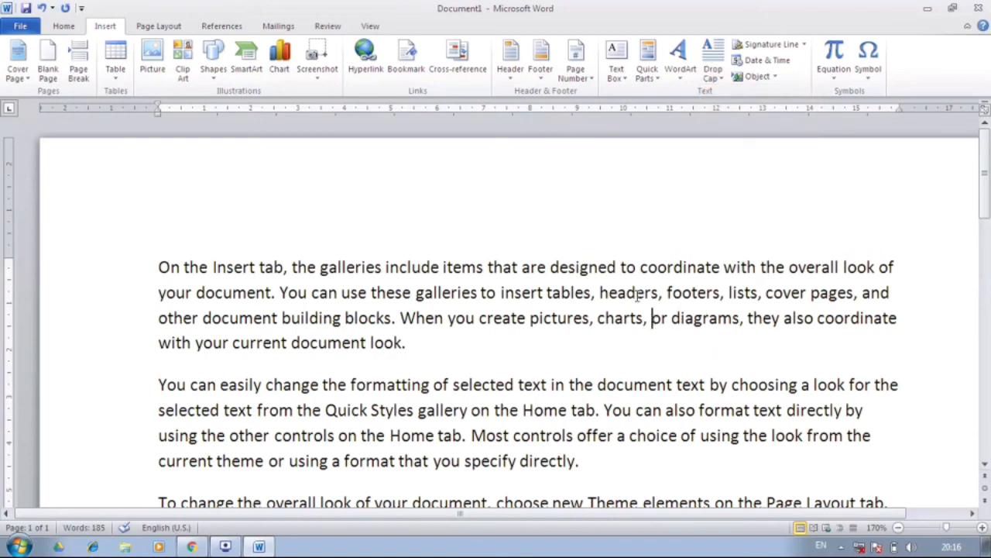
pyautogui.click(651, 318)
pyautogui.click(601, 330)
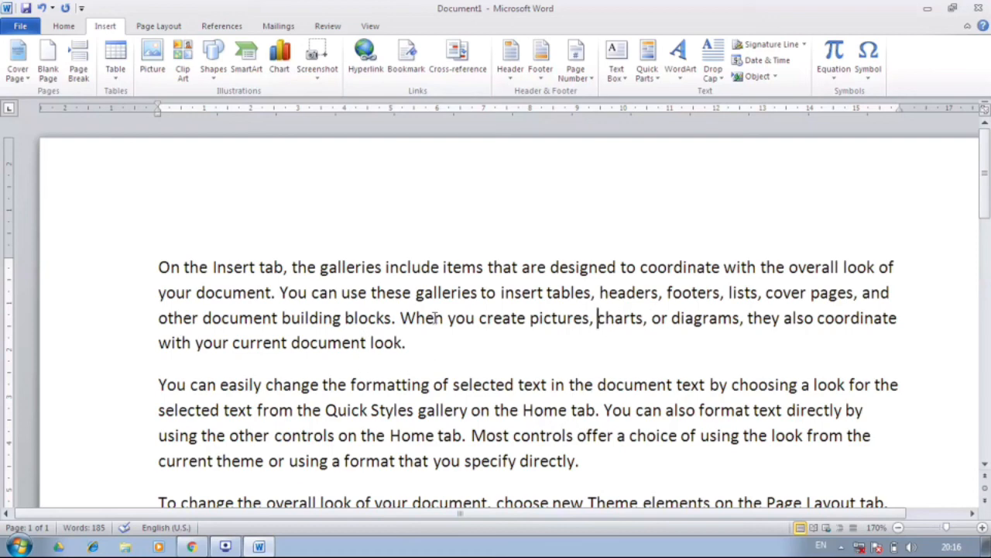